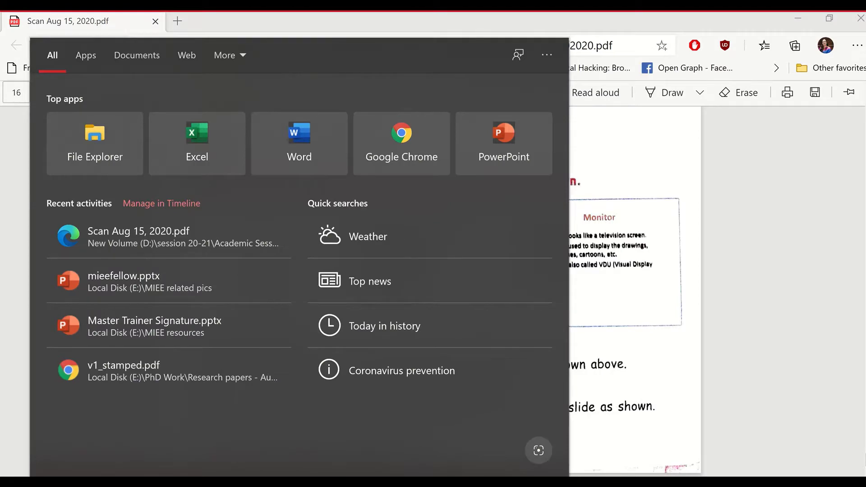
Launch PowerPoint from the search results and start a new blank presentation
key("Return")
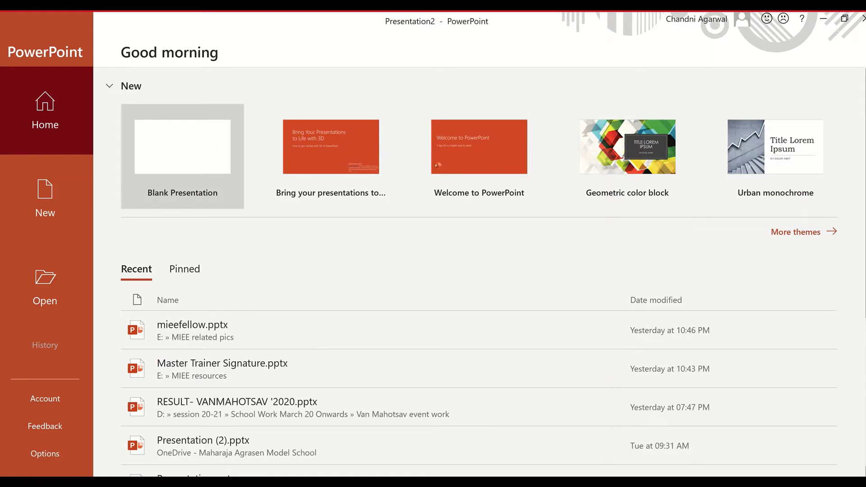
left_click(194, 155)
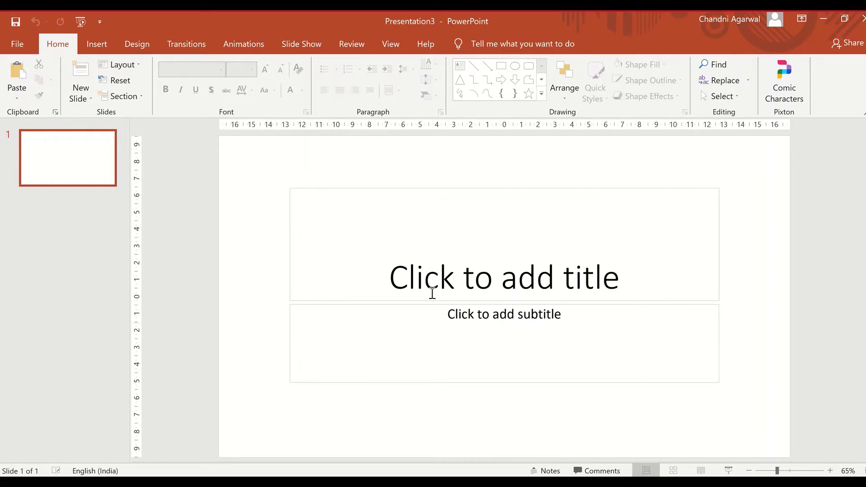
Title the first slide 'My Computer' with the subtitle 'Submitted By : XYZ'
left_click(574, 270)
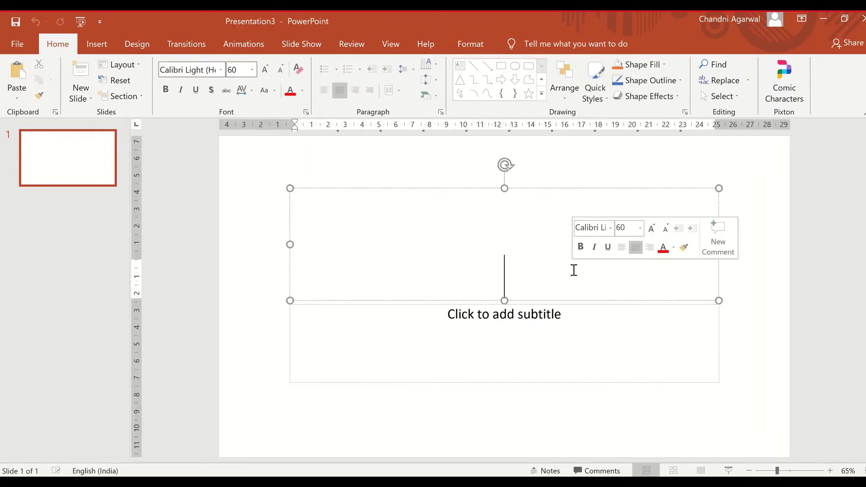
type("My Co")
key("BackSpace")
type("Computer")
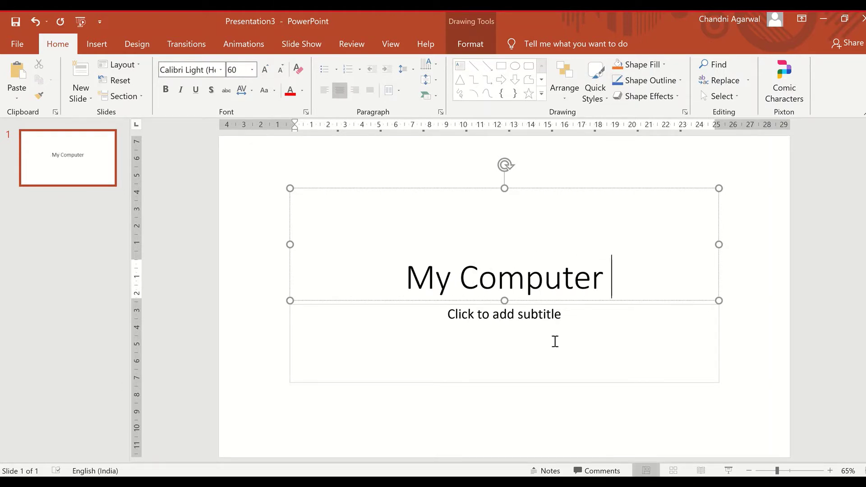
left_click(555, 341)
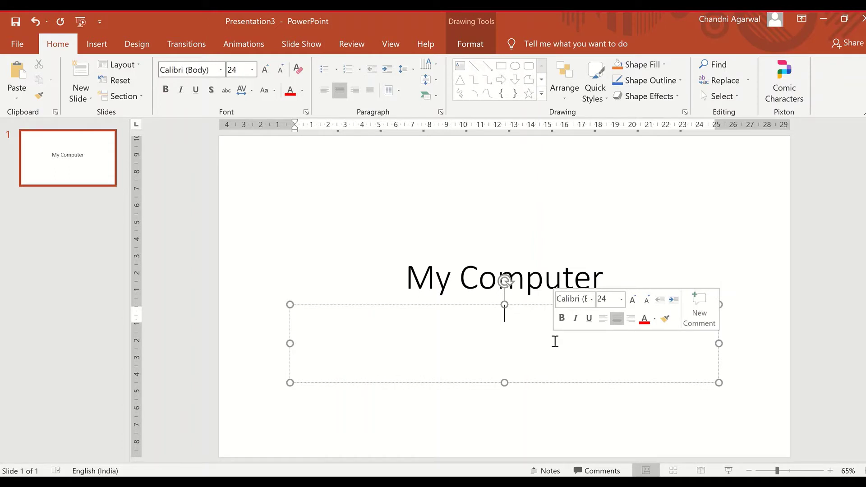
type("Sub")
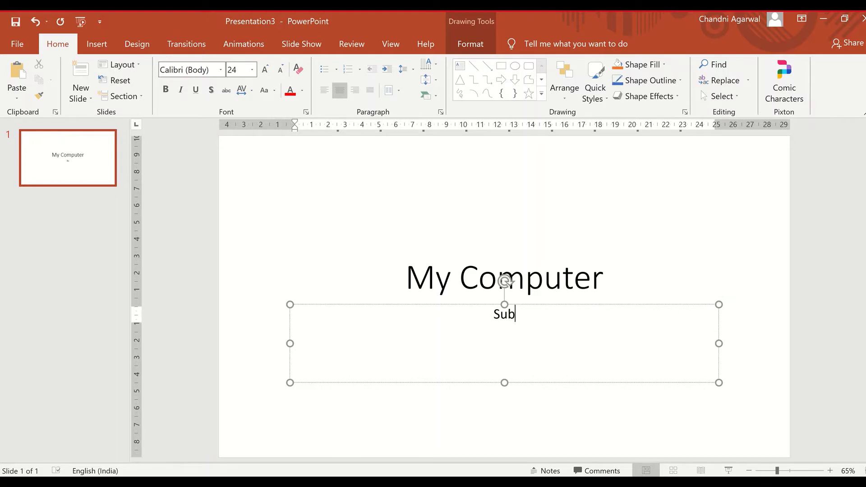
type("mitted ")
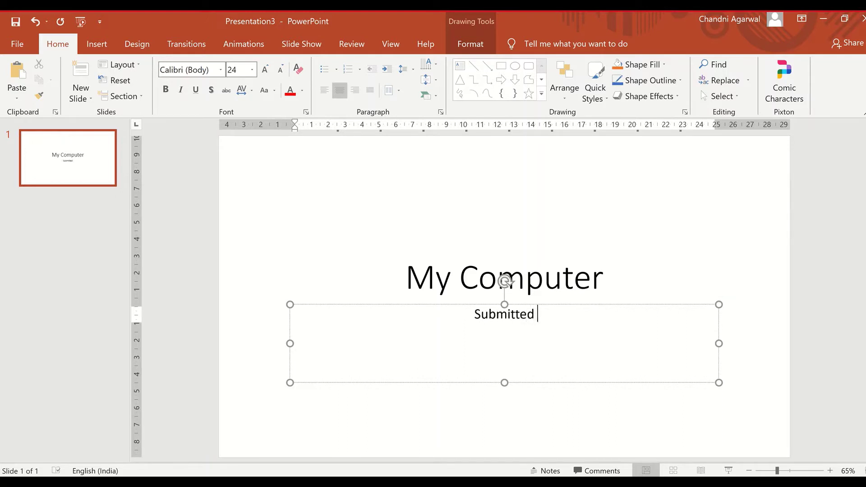
type("By : XYZ")
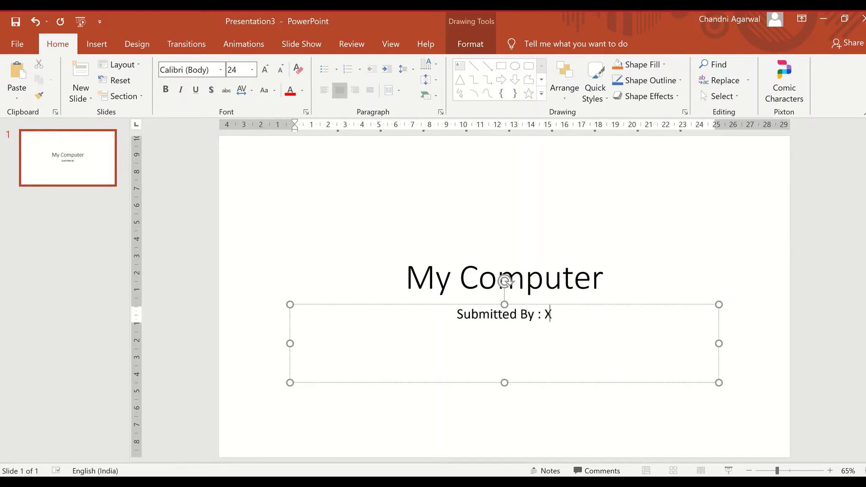
left_click(26, 175)
Add a second slide and check its layout without changing it
key("Return")
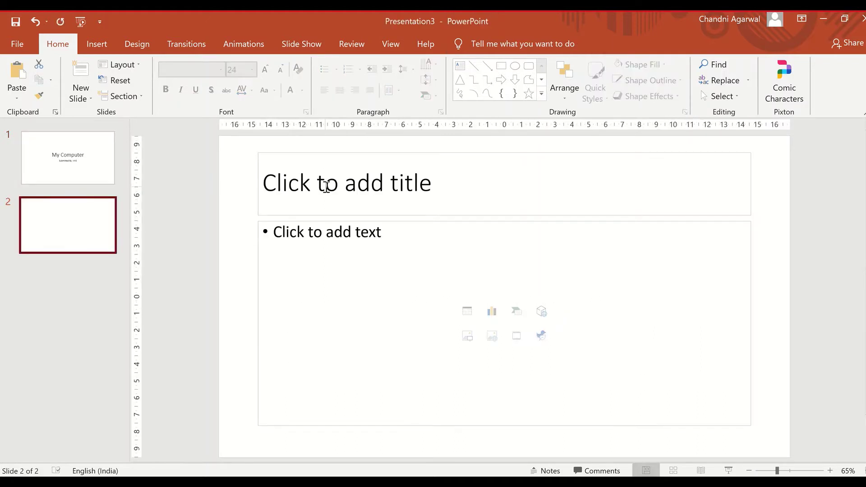
left_click(325, 187)
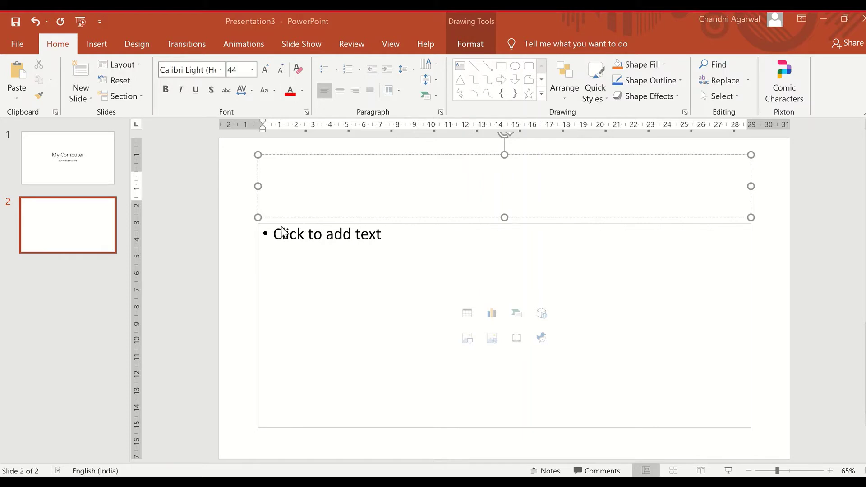
left_click(77, 235)
right_click(77, 235)
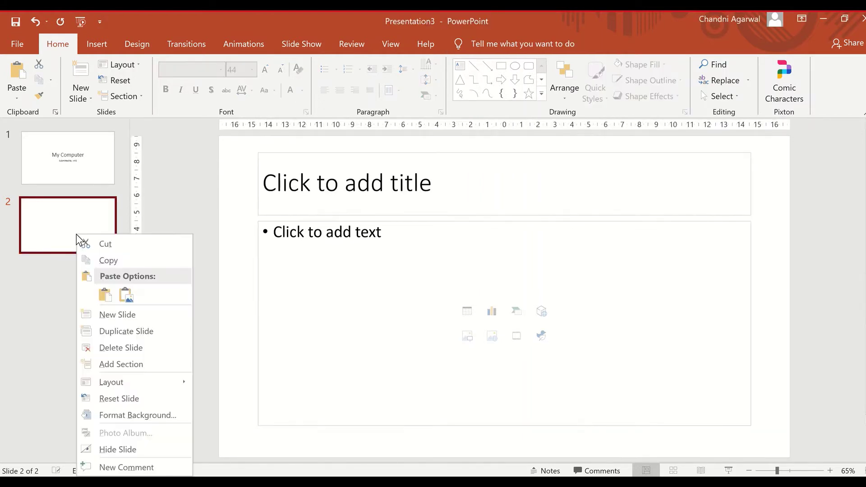
mouse_move(136, 386)
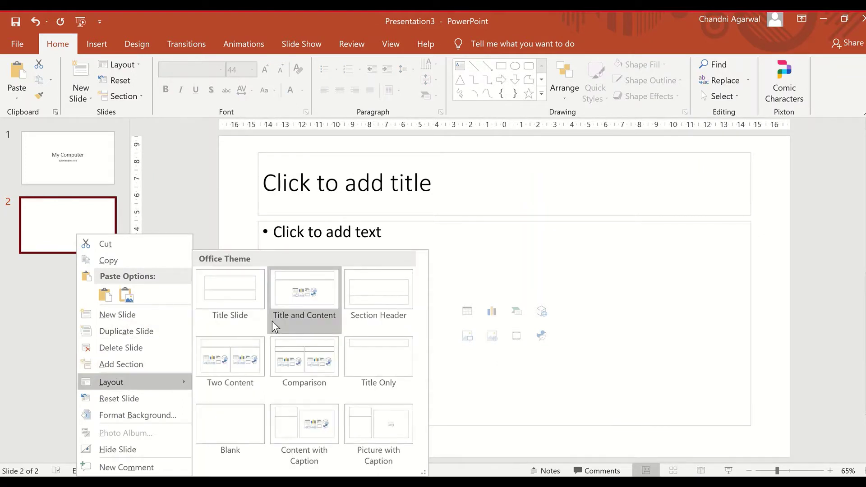
left_click(296, 184)
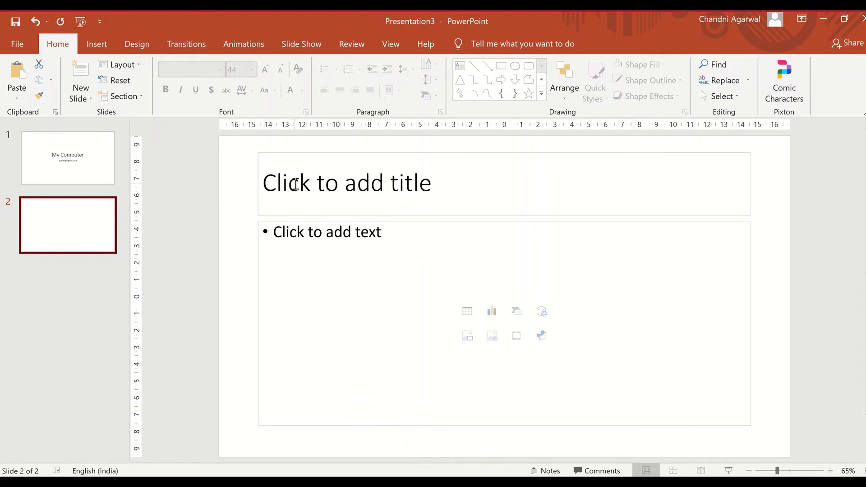
Give slide 2 the title 'Tyoe of Computers'
left_click(296, 184)
type("T")
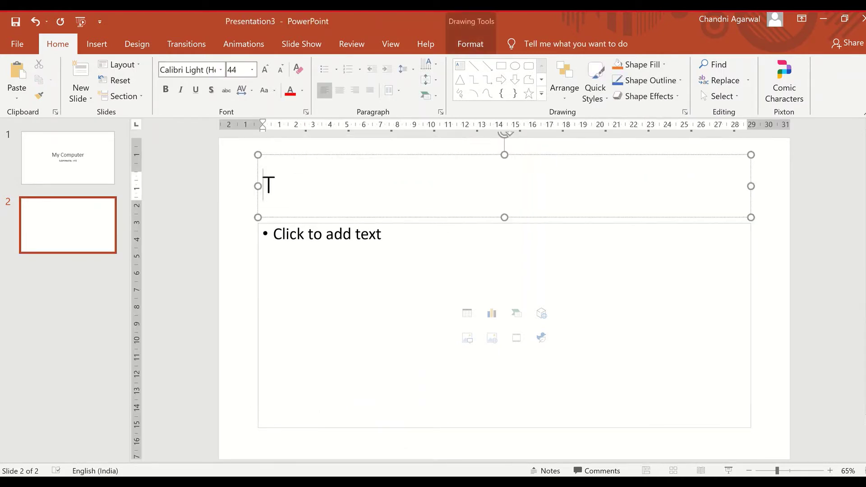
type("hoye")
key("BackSpace")
key("BackSpace")
key("BackSpace")
key("BackSpace")
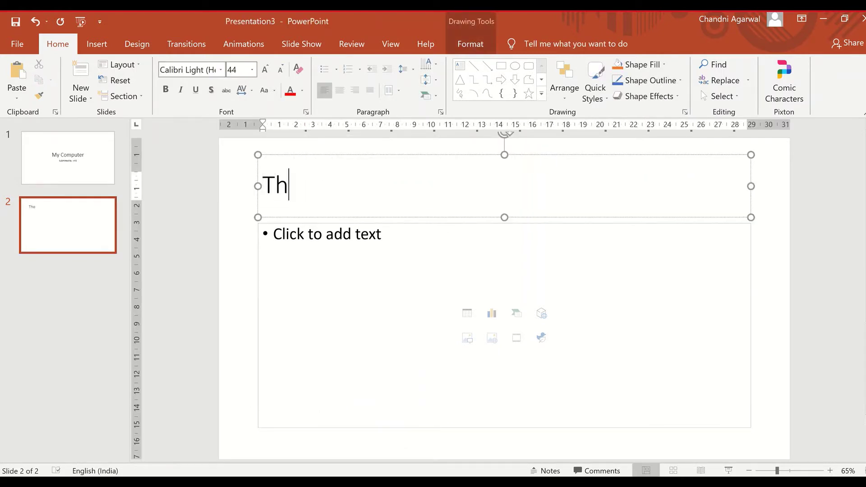
type("yoe of Cio")
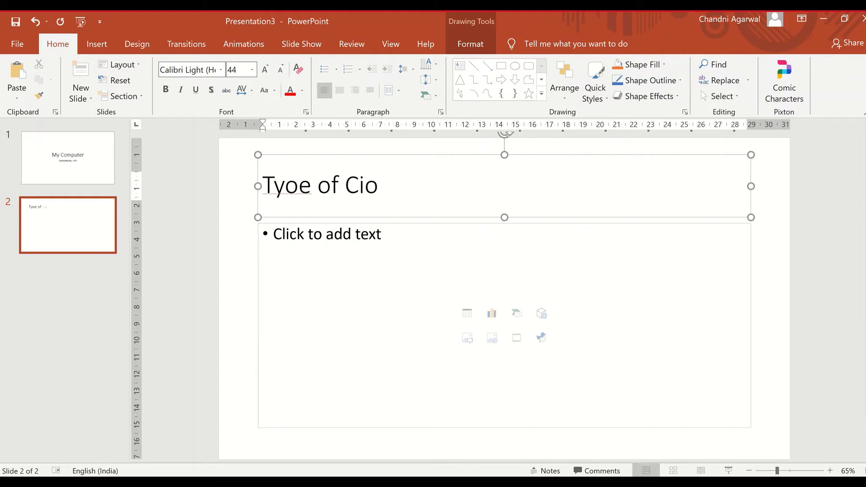
key("BackSpace")
type("omputers")
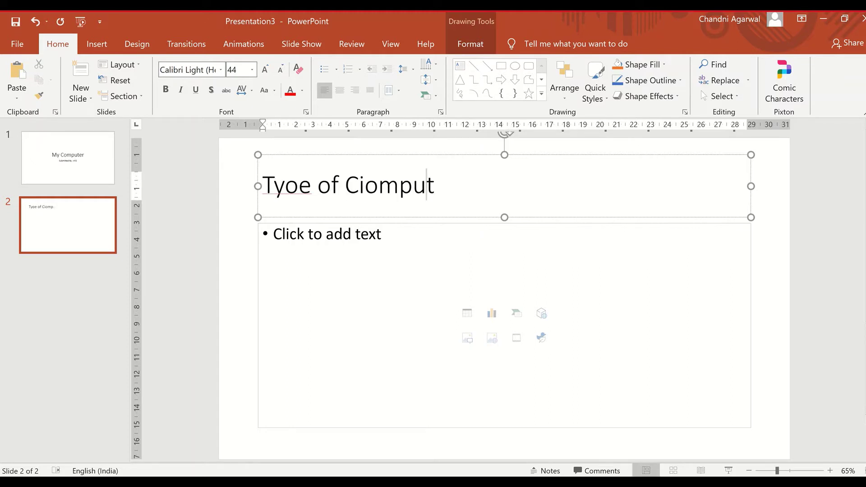
left_click(345, 185)
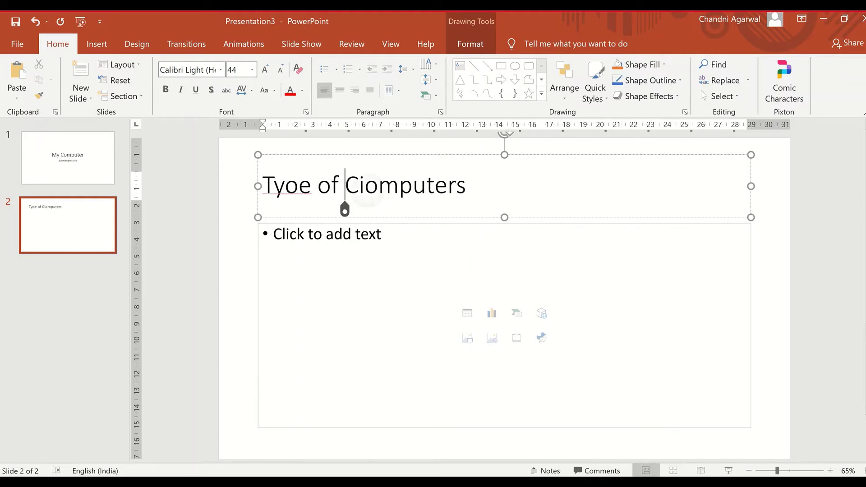
key("Delete")
key("Delete")
type("C")
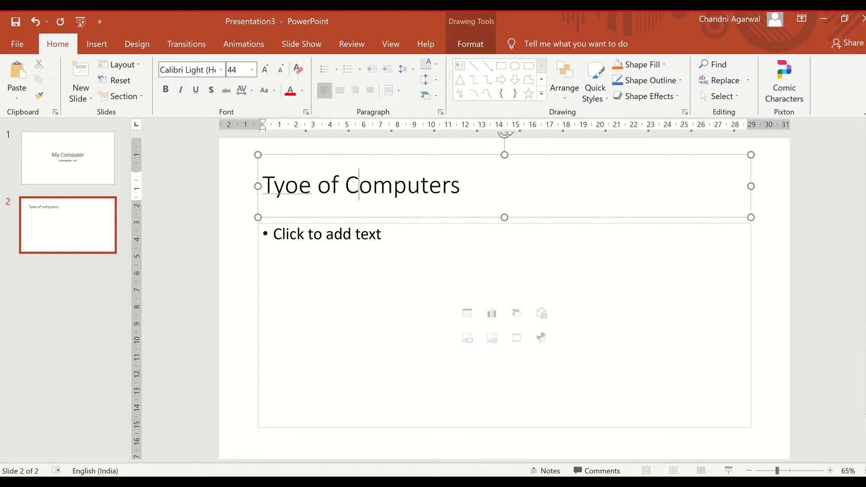
Add the bullets 'Desktop' and 'laptop' to slide 2's content area
left_click(344, 248)
left_click(325, 247)
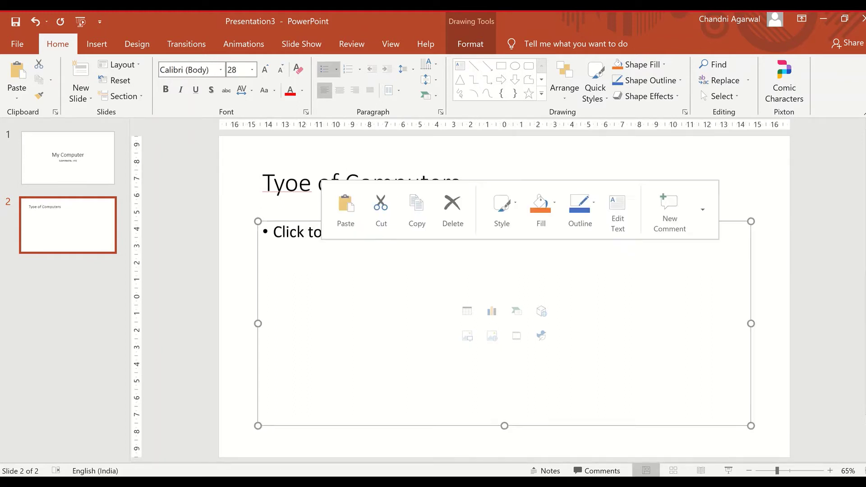
left_click(293, 234)
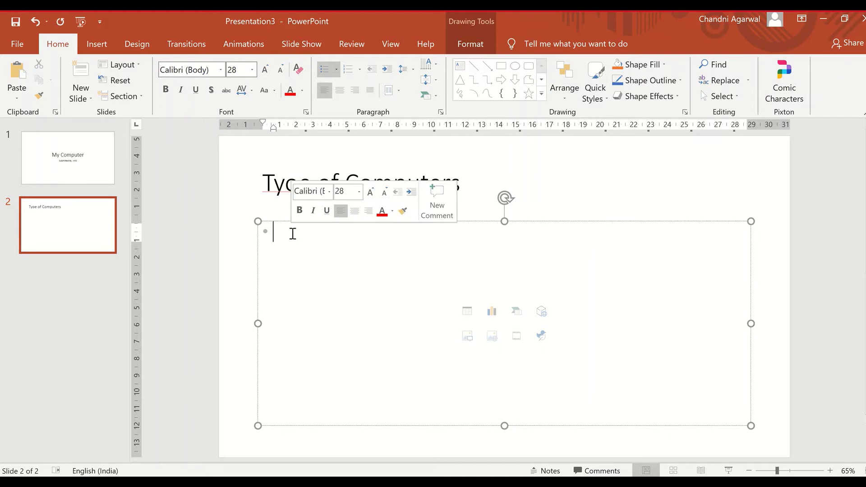
type("Deskto")
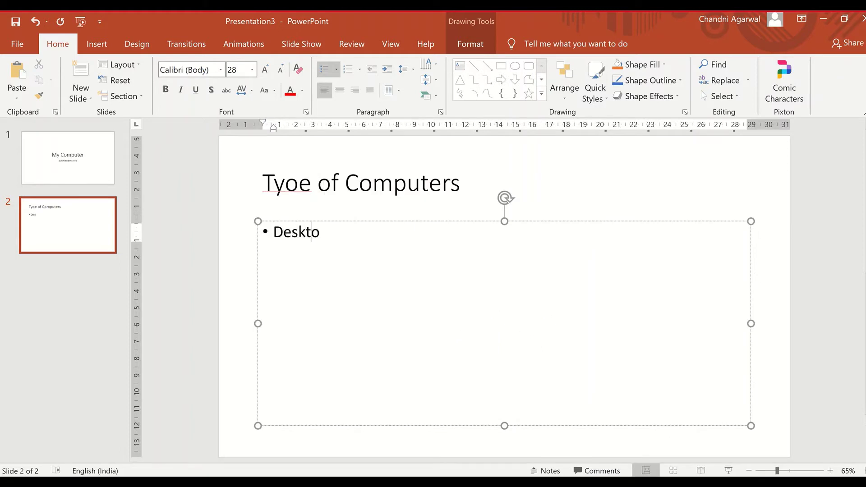
key("BackSpace")
key("BackSpace")
type("top")
key("Return")
type("laptop")
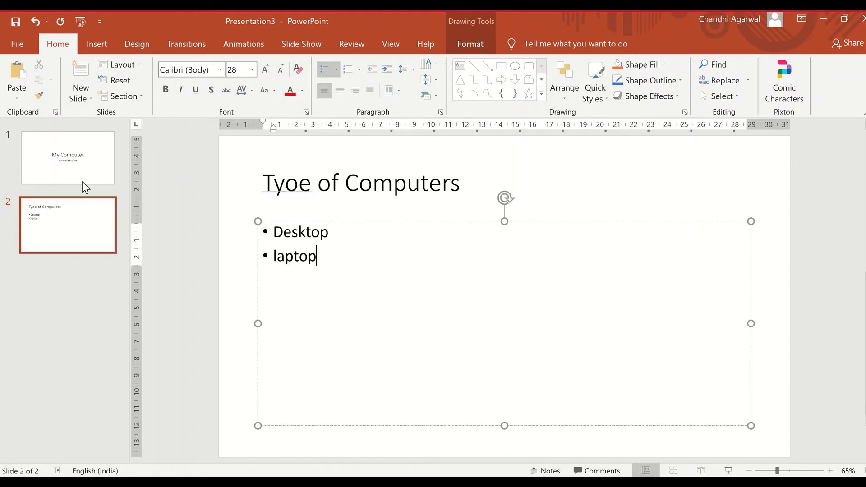
left_click(82, 224)
key("Return")
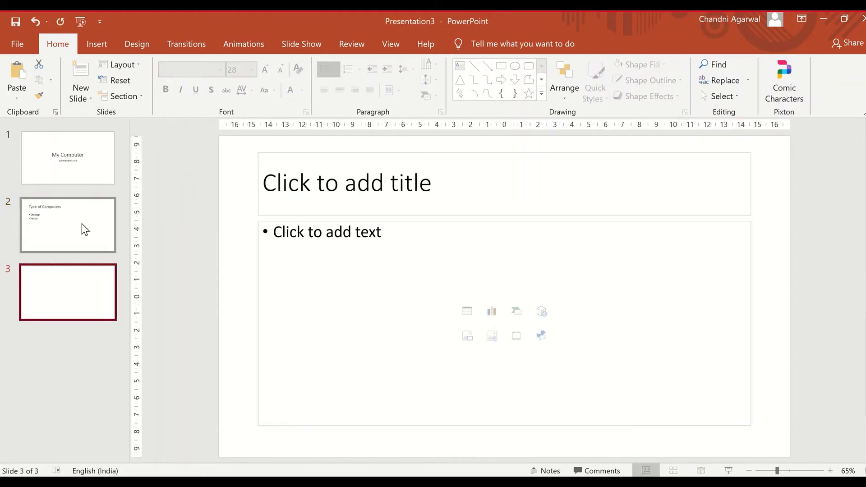
left_click(232, 249)
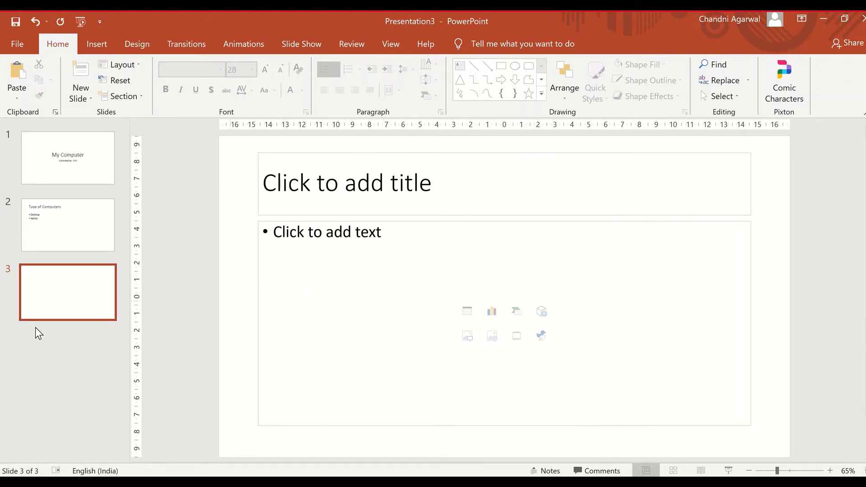
left_click(113, 298)
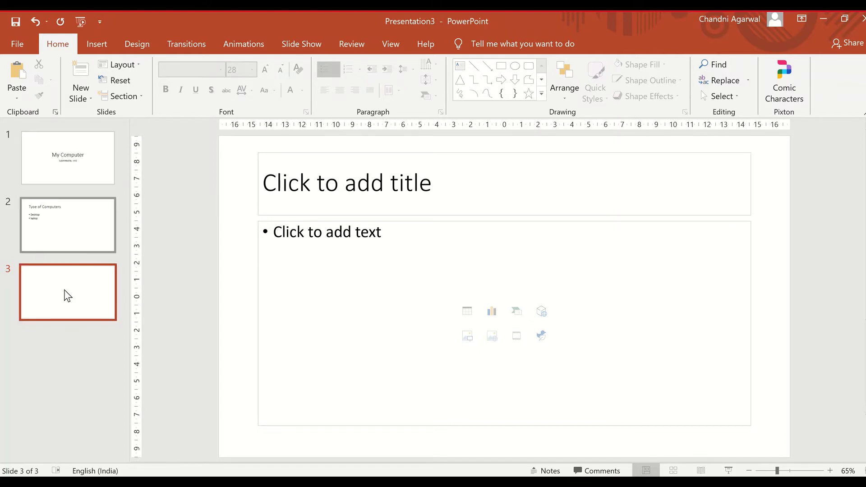
Save As My Computer.pptx through This PC > Browse into a new 'class 4 ppt' folder on New Volume (D:)
left_click(14, 45)
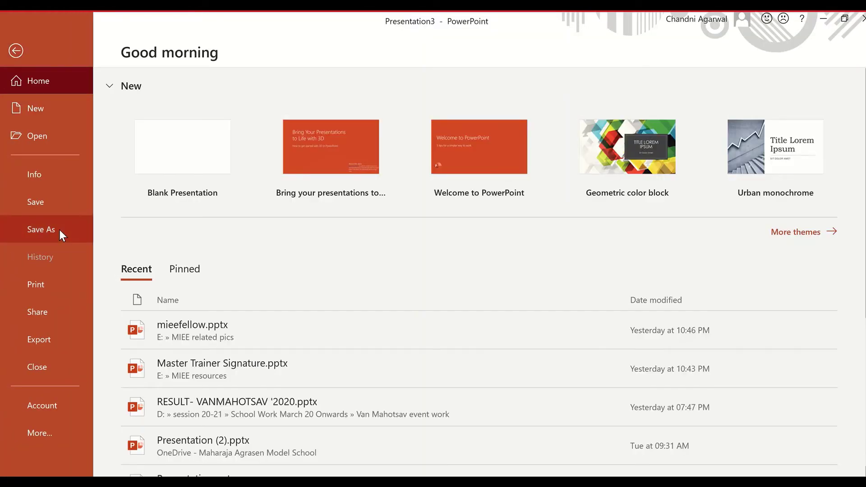
left_click(42, 202)
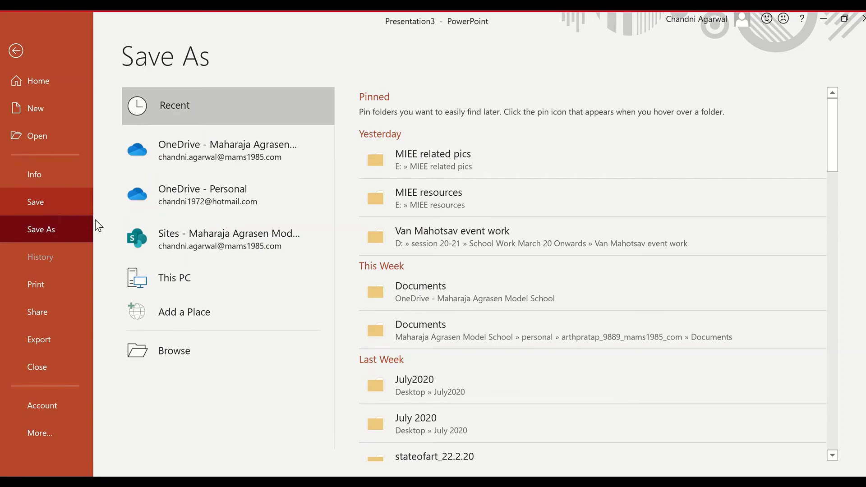
left_click(175, 283)
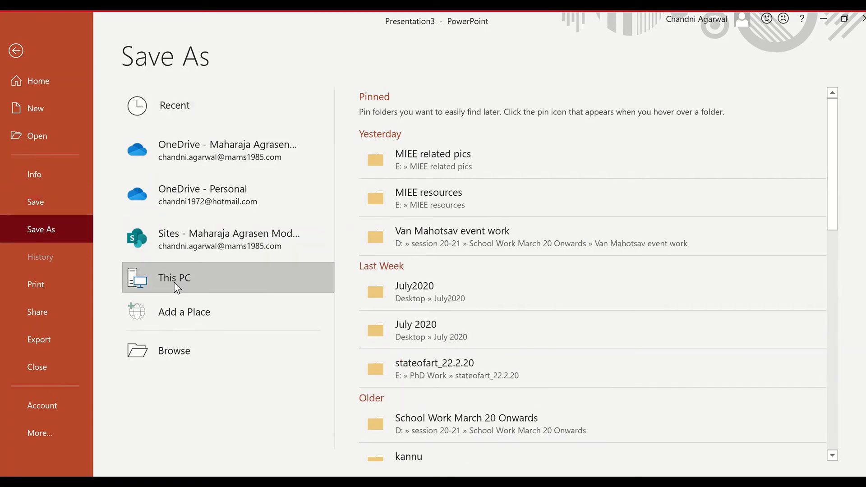
left_click(220, 356)
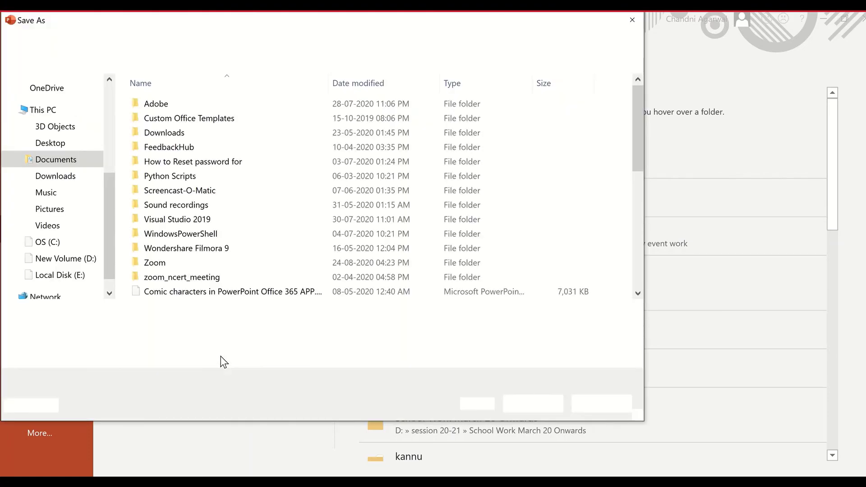
left_click(50, 144)
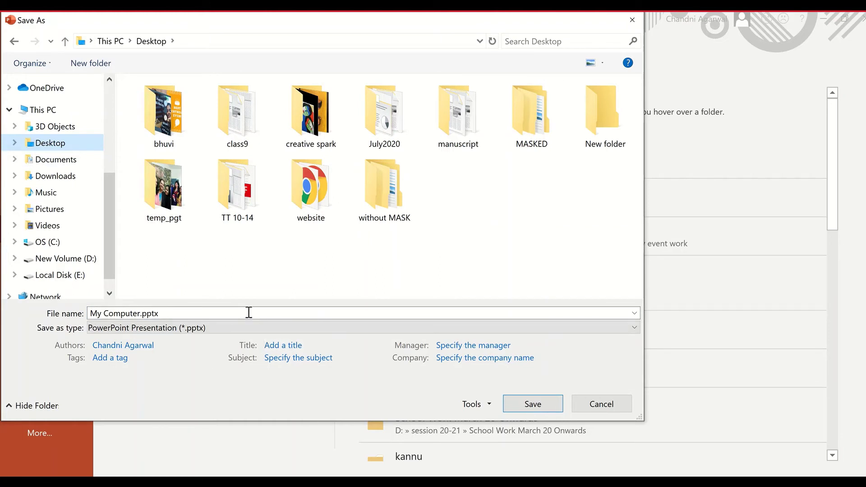
left_click(79, 261)
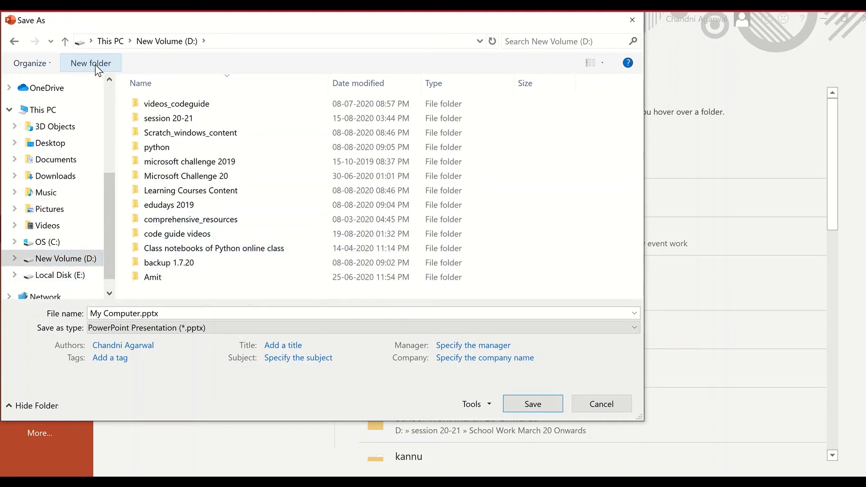
left_click(96, 64)
type("class")
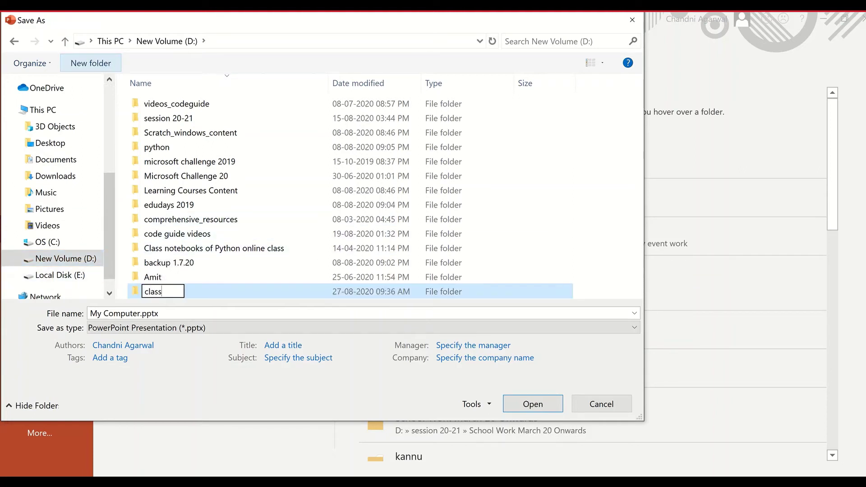
type(" 4 ppt")
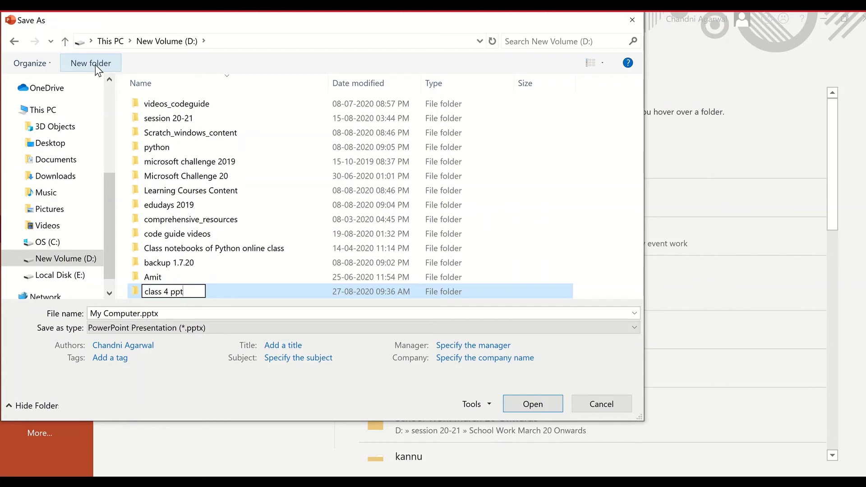
key("Return")
key("Return")
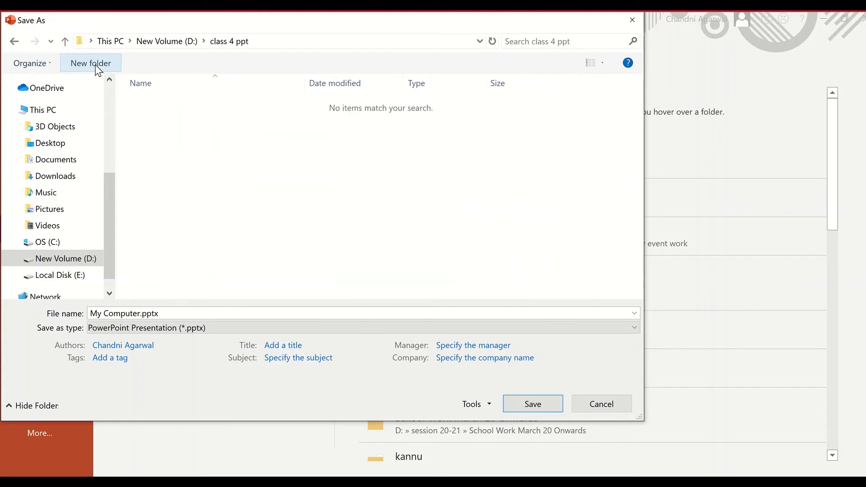
left_click(538, 402)
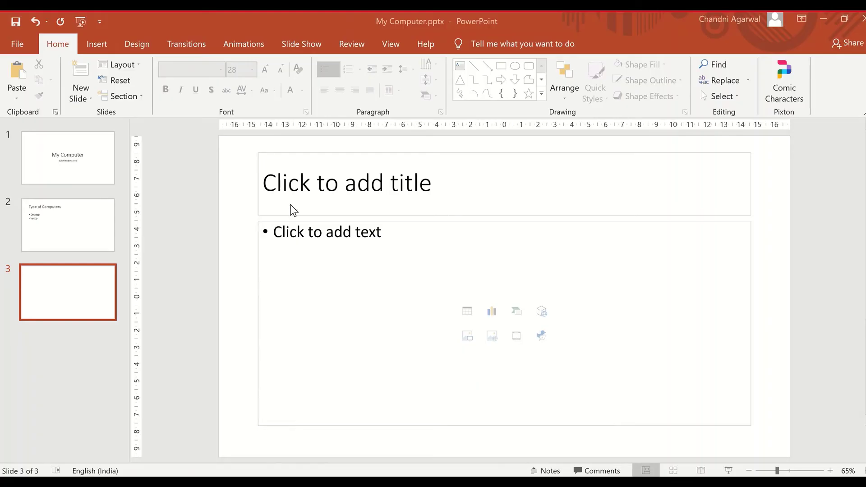
Give slide 3 the title 'Laptop'
left_click(18, 46)
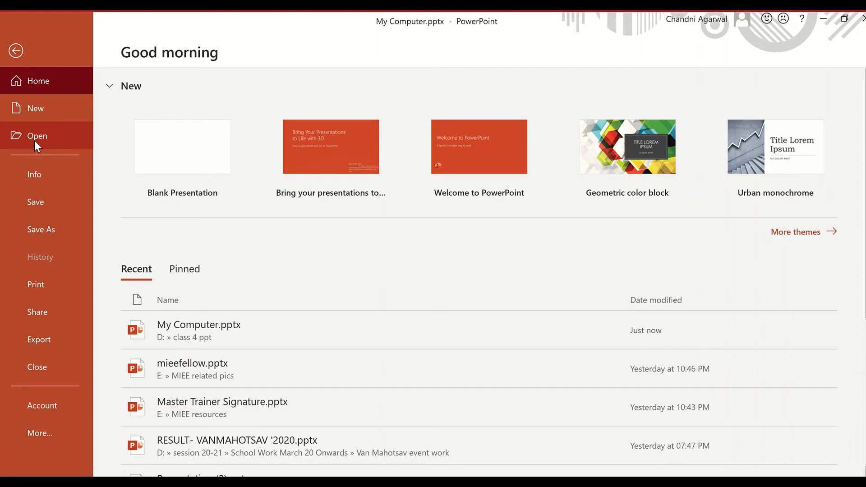
left_click(180, 337)
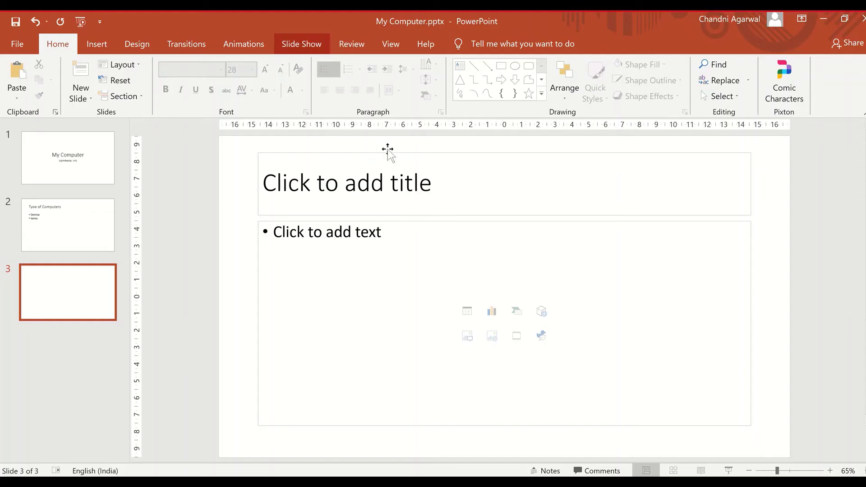
left_click(303, 182)
type("Laptop")
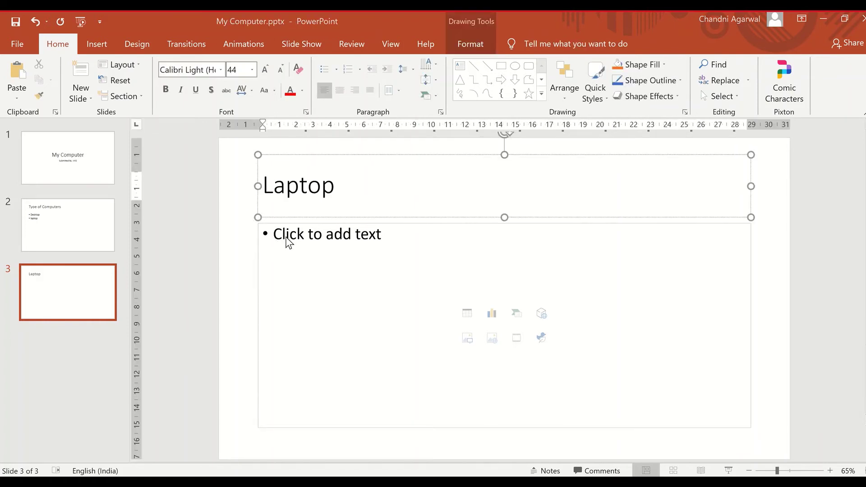
left_click(271, 237)
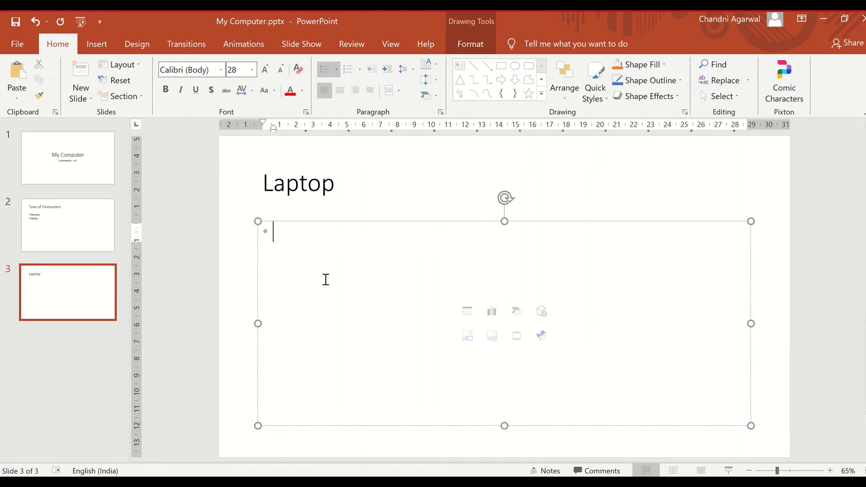
Save the deck again and bring up the Slide Show tab
left_click(16, 47)
left_click(35, 205)
left_click(18, 46)
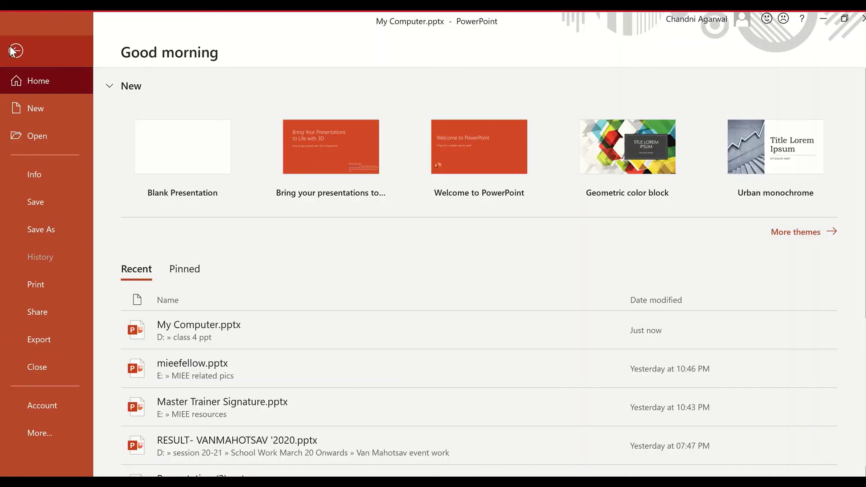
left_click(13, 51)
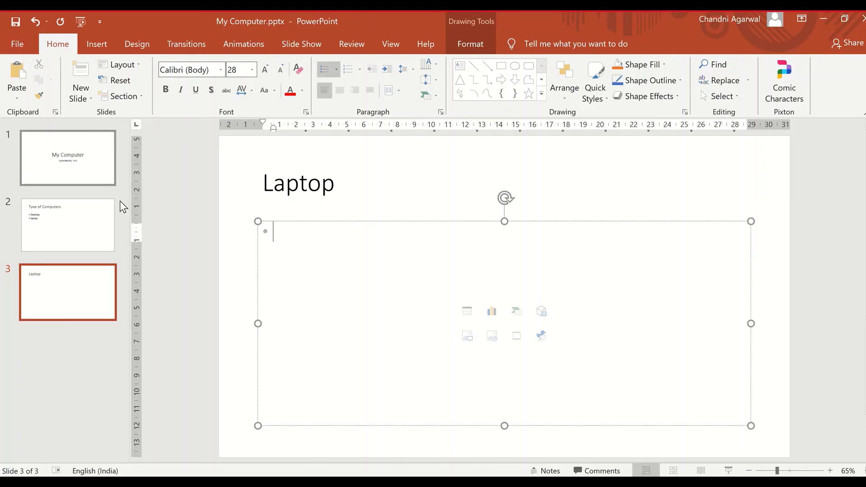
left_click(305, 44)
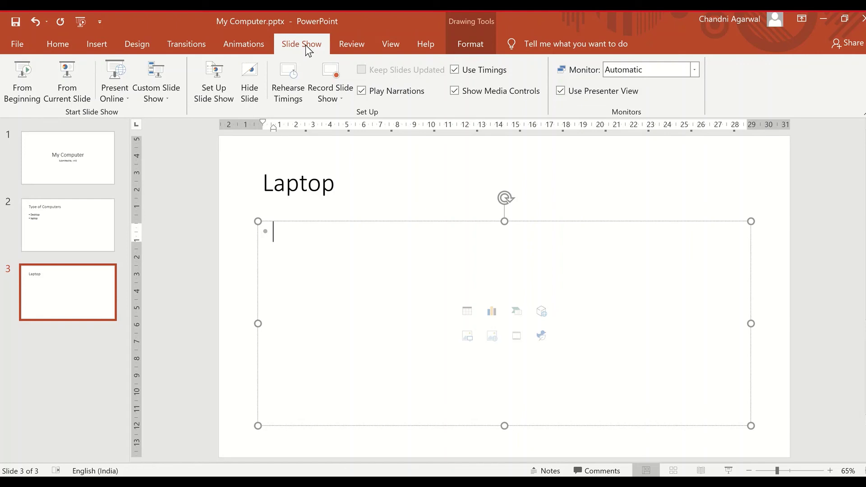
left_click(19, 97)
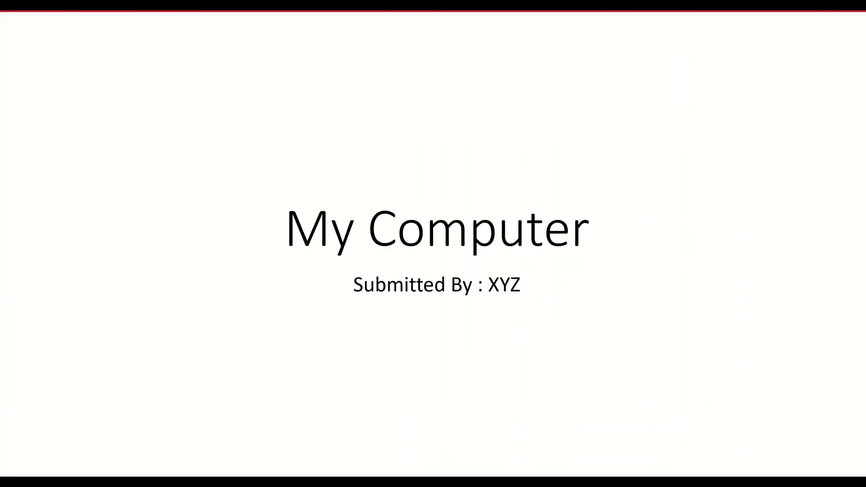
key("Right")
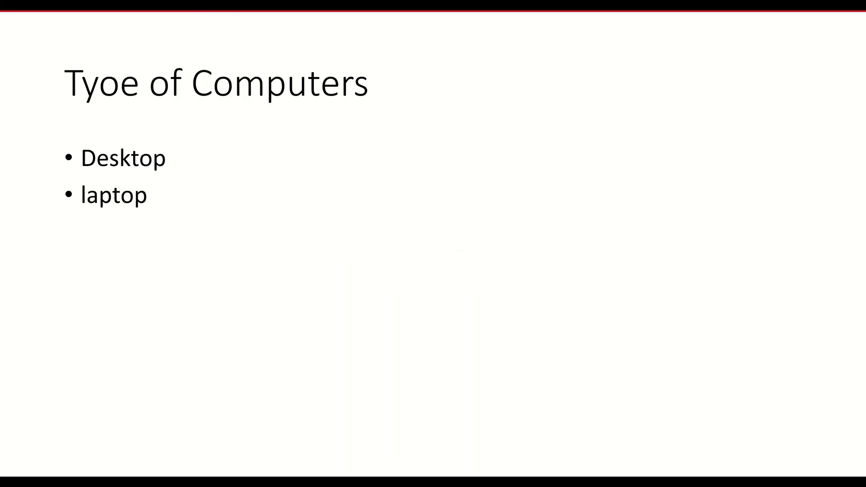
key("Right")
key("Right")
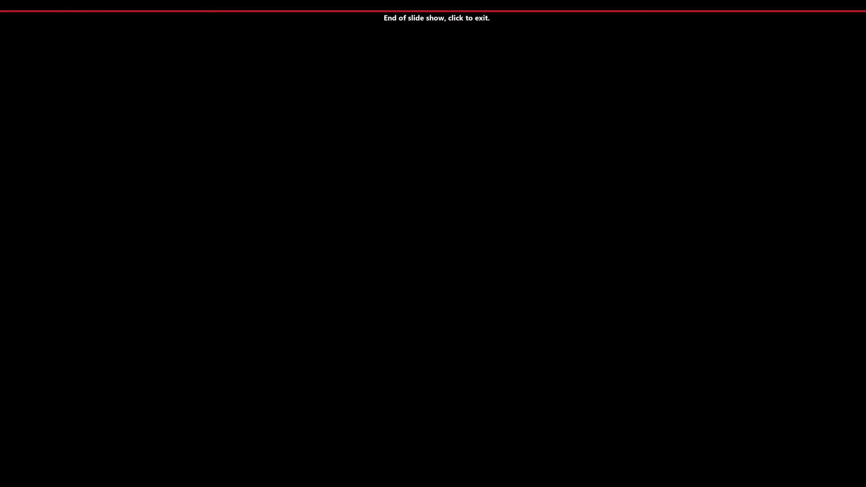
key("Escape")
left_click(16, 96)
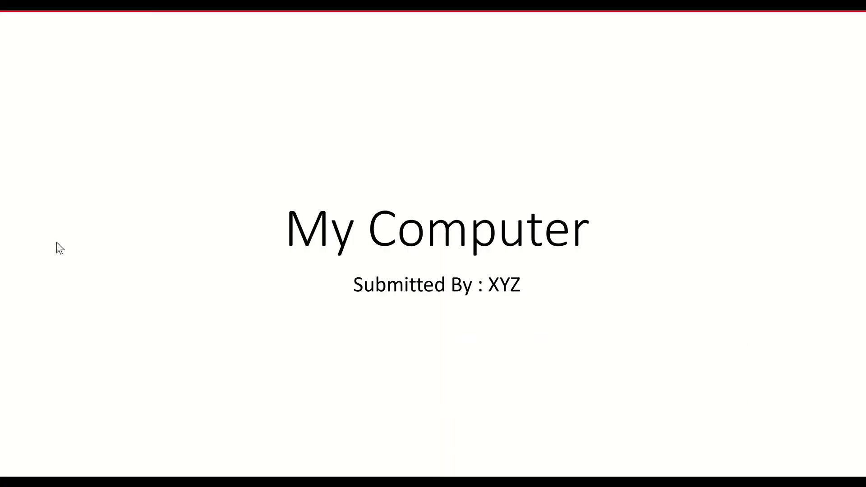
key("Right")
key("Right")
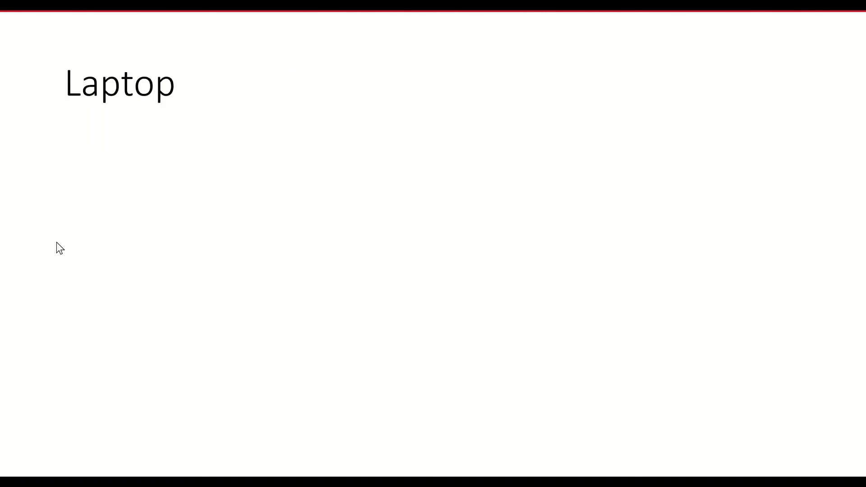
key("Right")
key("Escape")
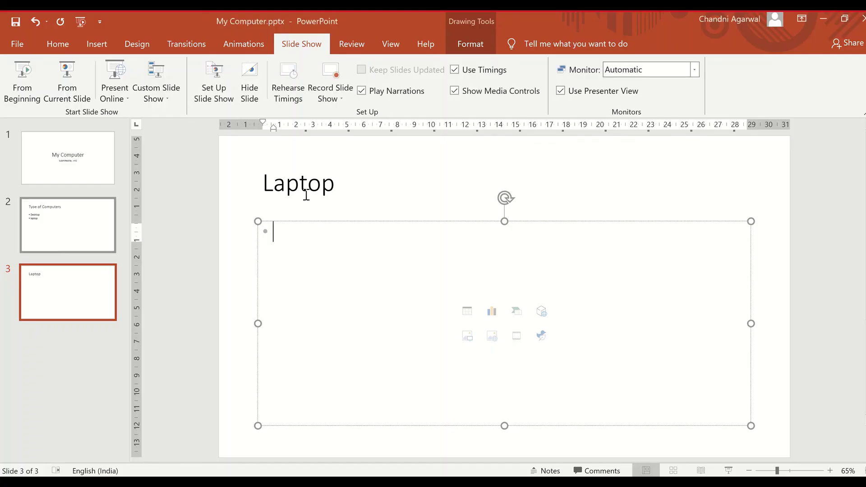
Correct slide 2's title from 'Tyoe' to 'Type of Computers'
left_click(54, 236)
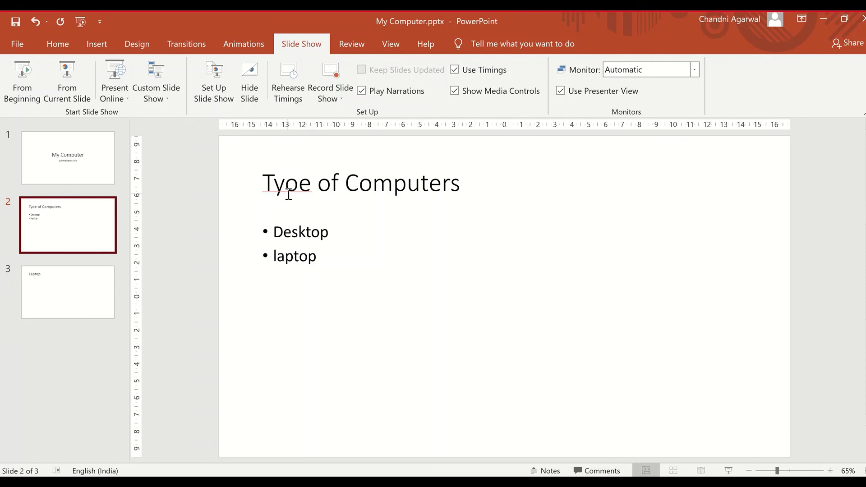
left_click(288, 191)
key("Delete")
type("p")
left_click(202, 241)
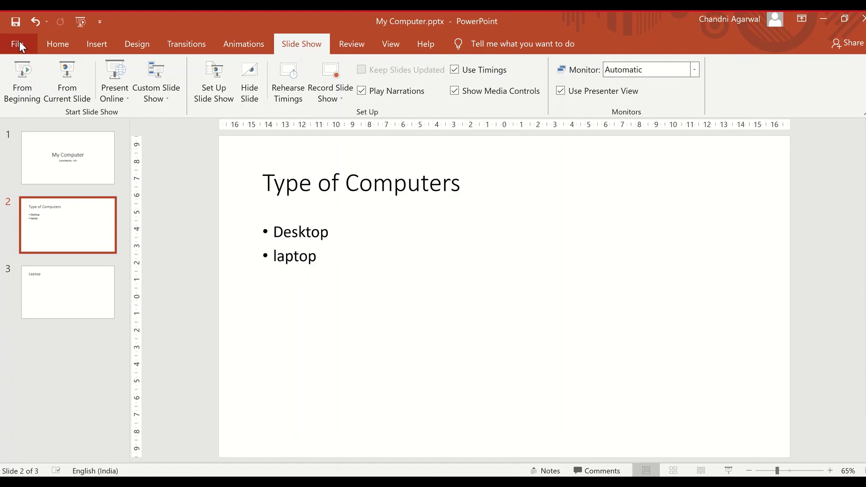
Close My Computer.pptx saving changes, then switch to the Presentation2 window
left_click(19, 42)
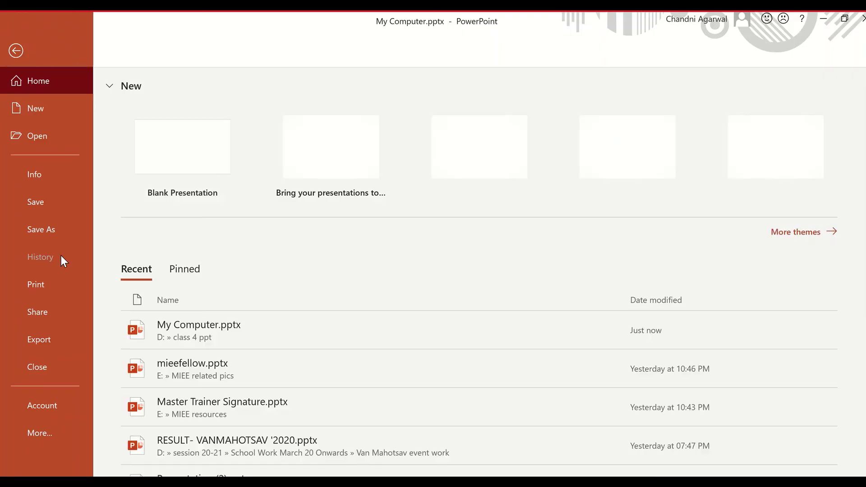
left_click(53, 367)
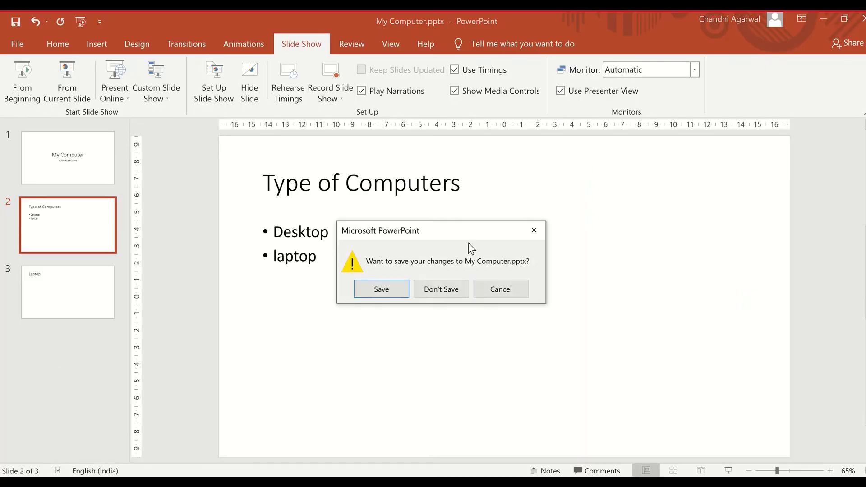
left_click(384, 290)
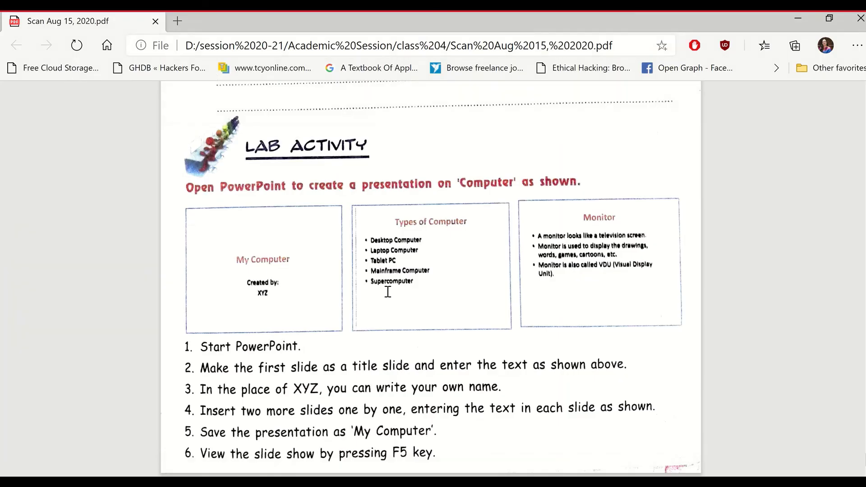
left_click(621, 483)
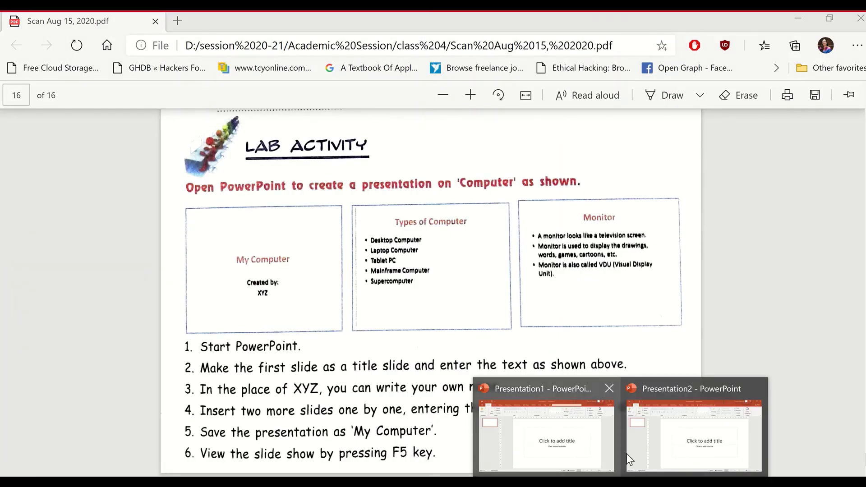
left_click(675, 451)
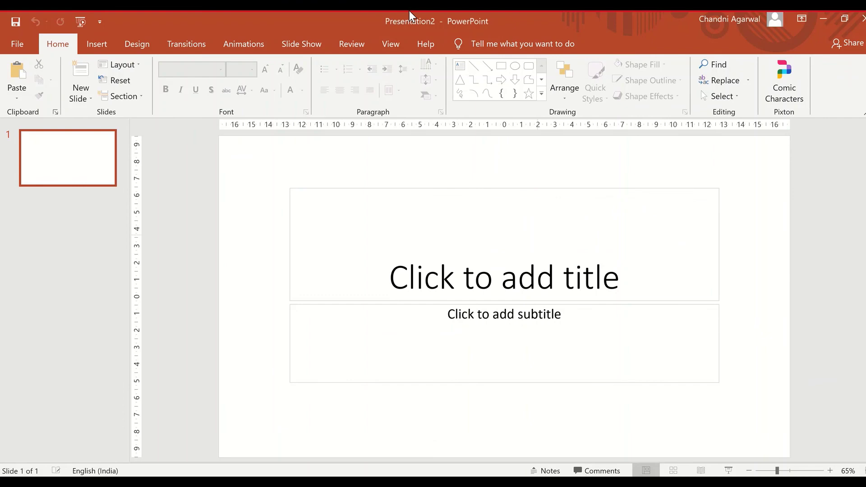